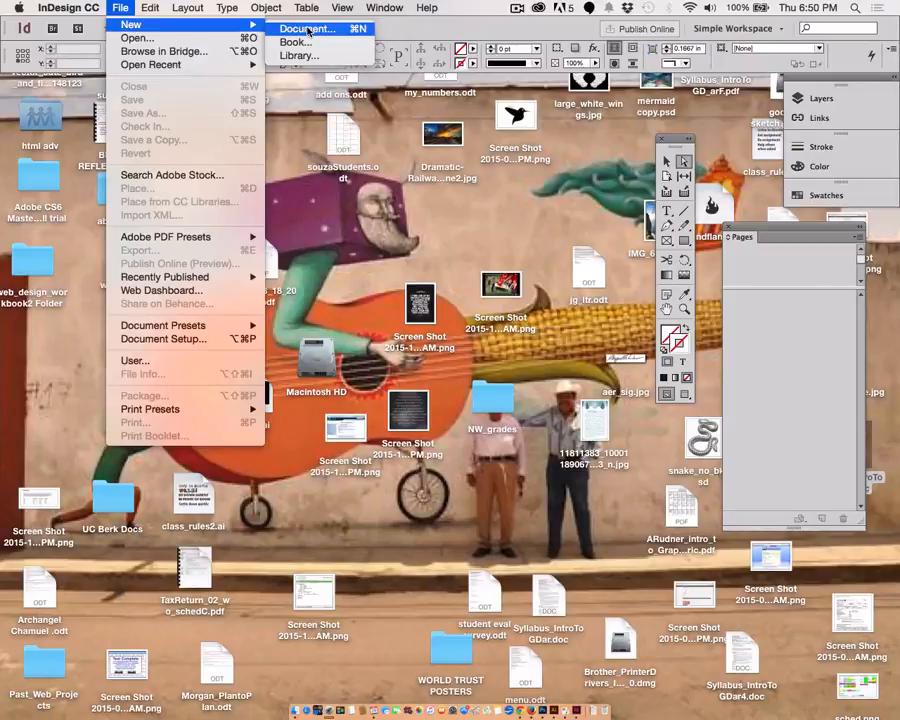
Start a new print document with facing pages and set a 0.125 in bleed on all four sides
click(309, 31)
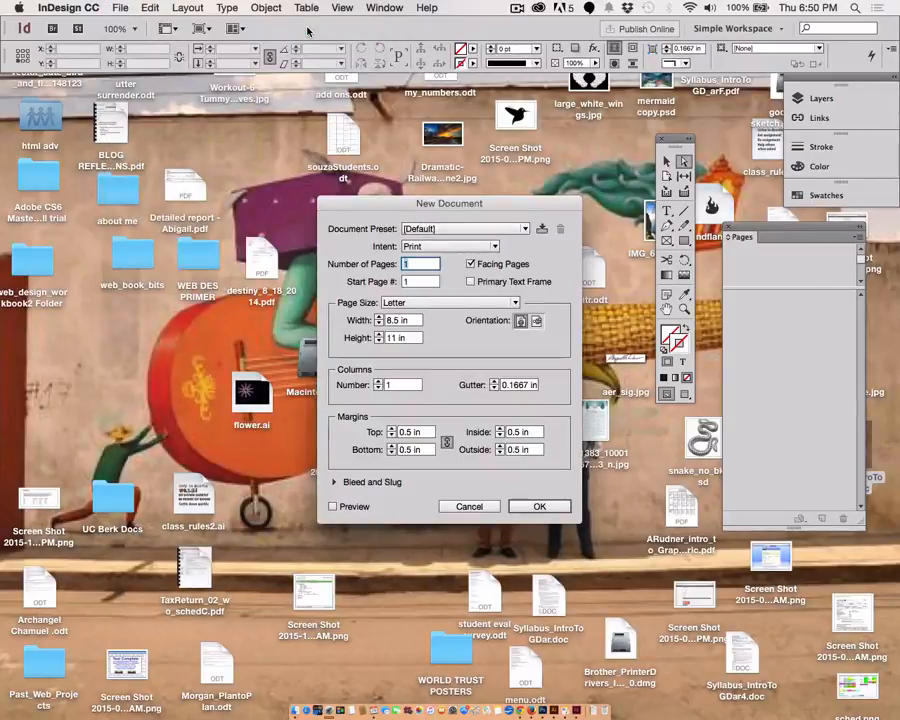
click(471, 265)
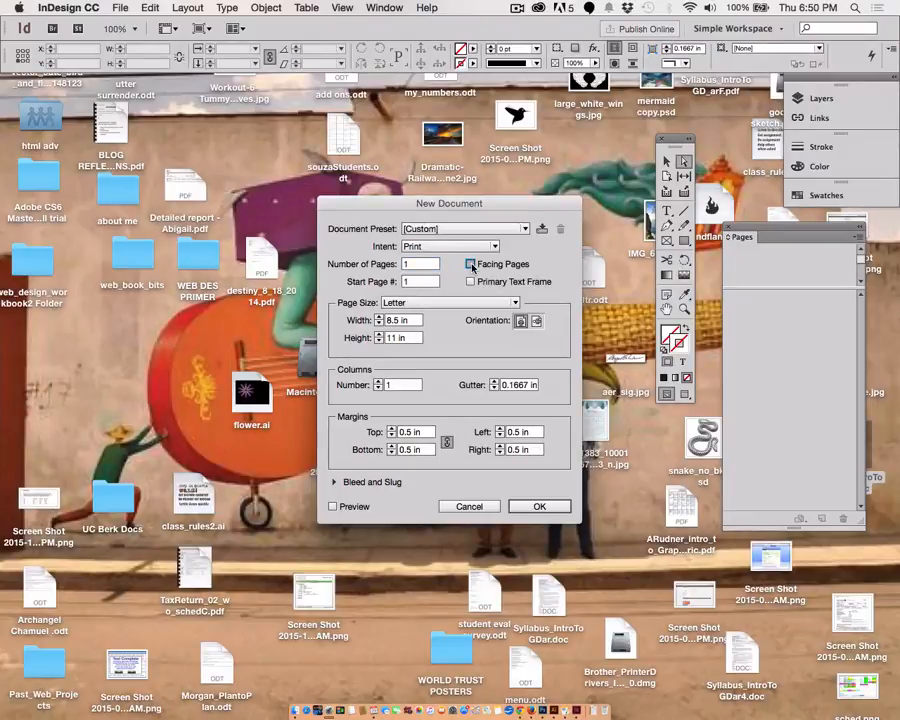
click(471, 265)
click(333, 483)
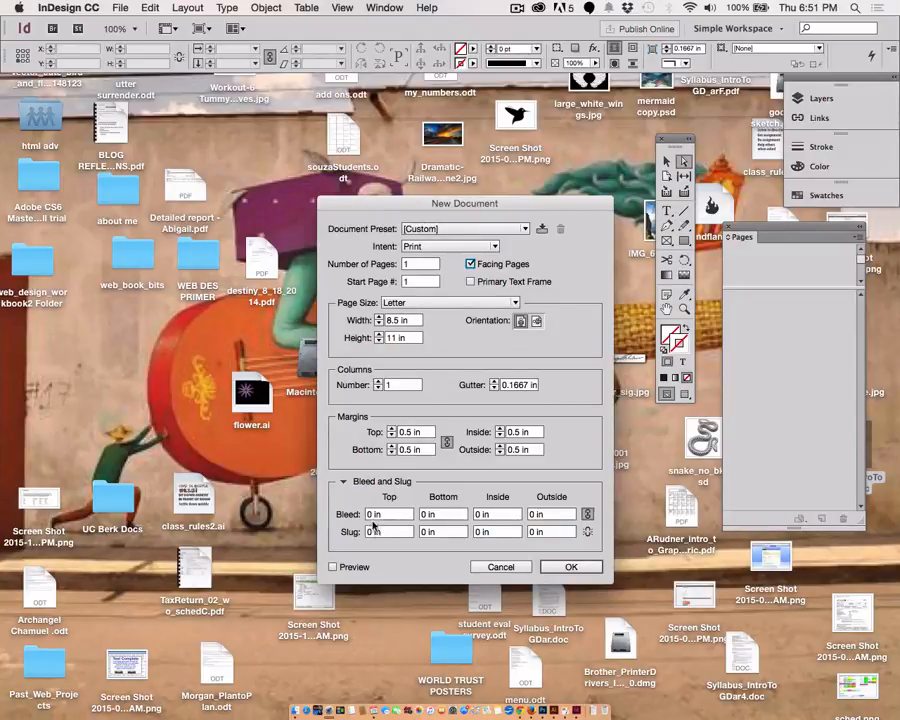
click(371, 515)
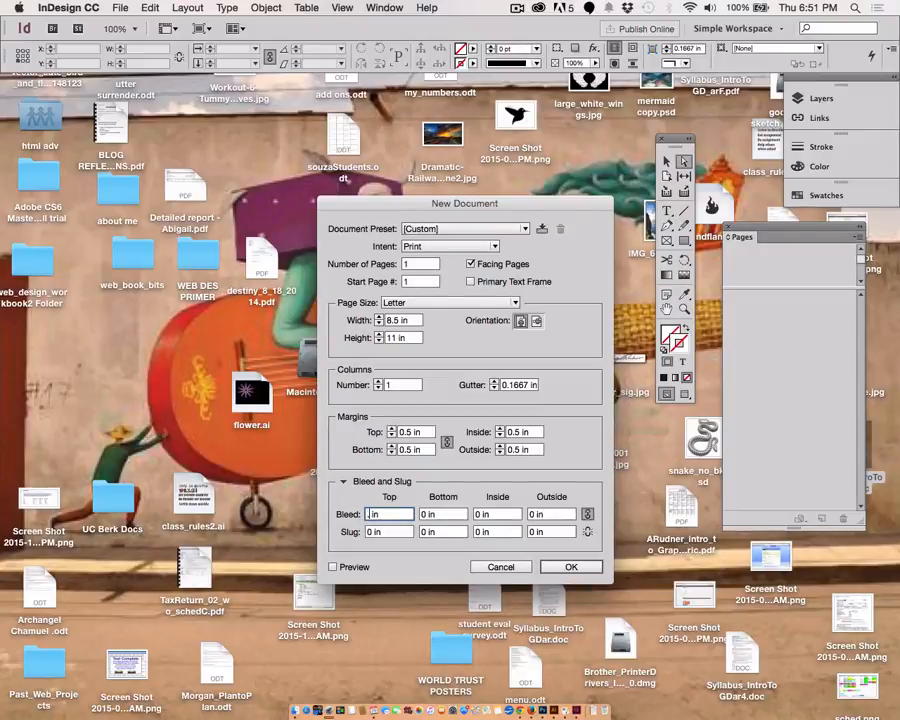
double_click(372, 514)
text(.125)
click(588, 515)
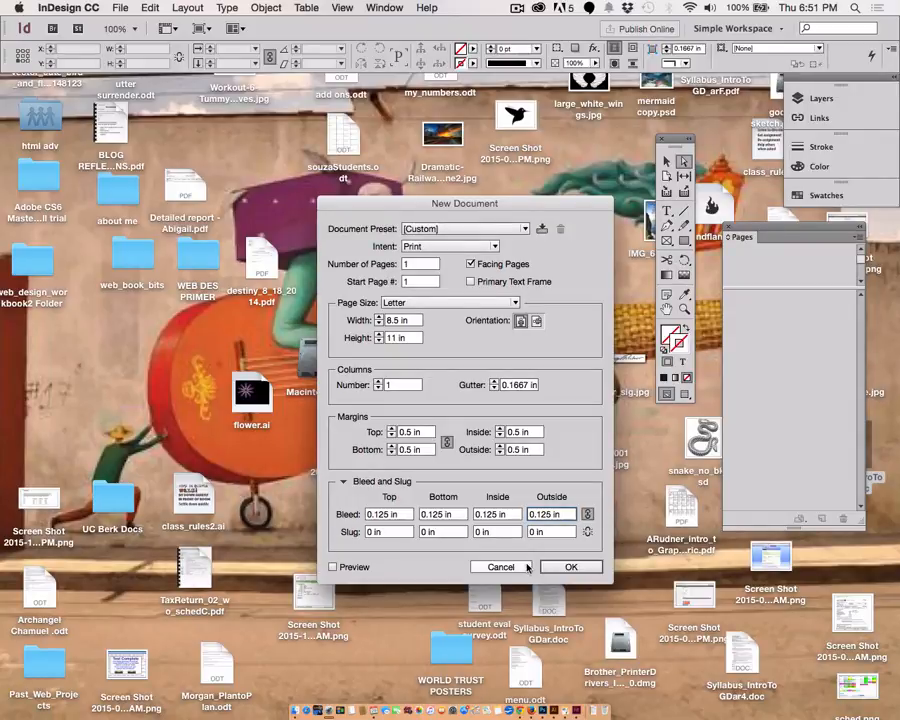
Set the new document's slug to 0.5 in on all four sides
click(367, 533)
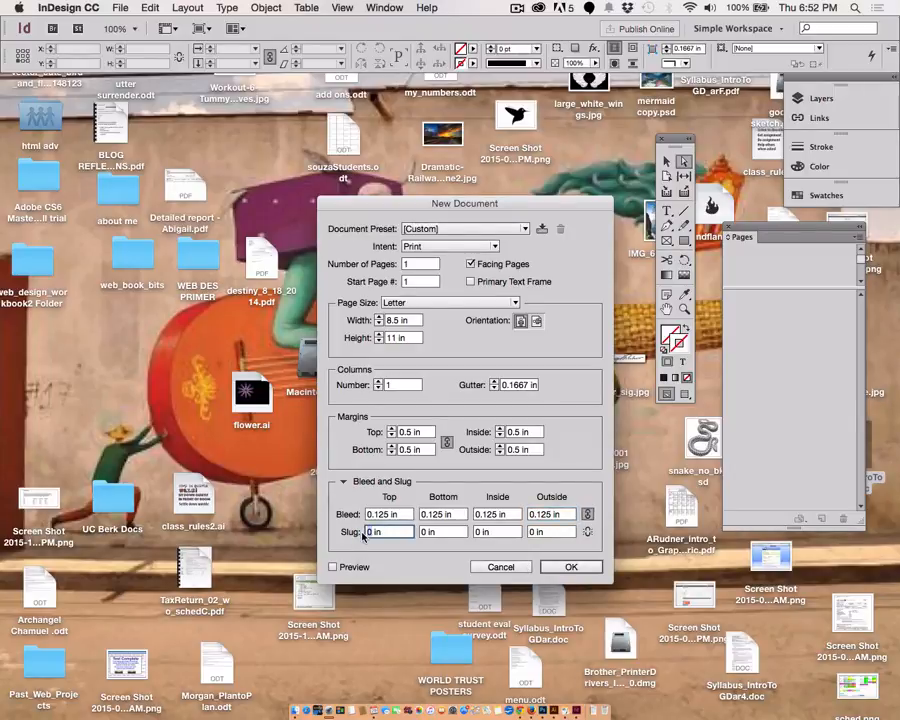
text(.5)
click(443, 531)
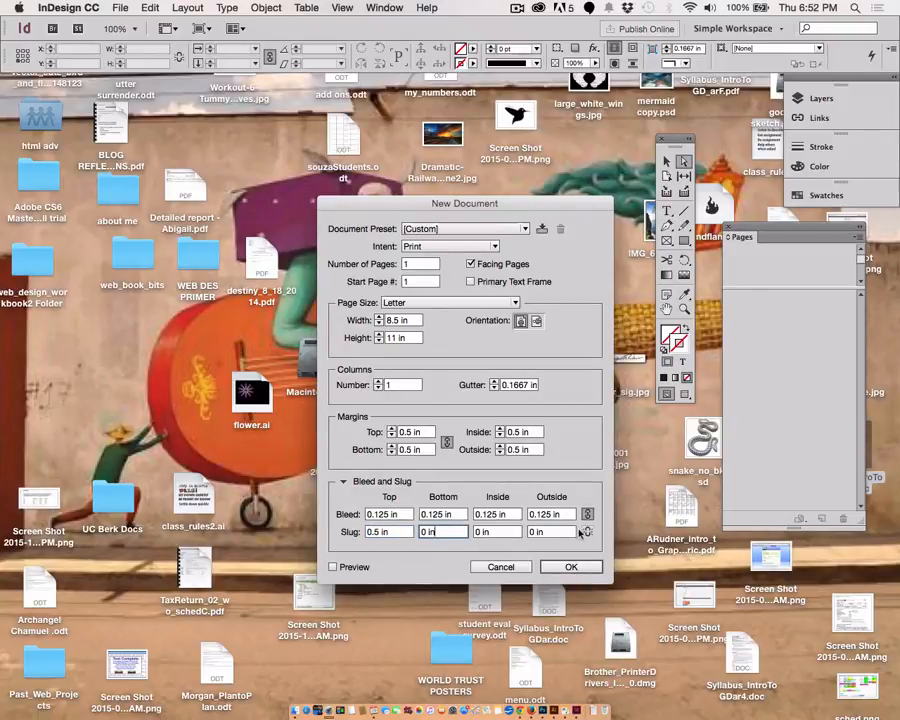
click(587, 532)
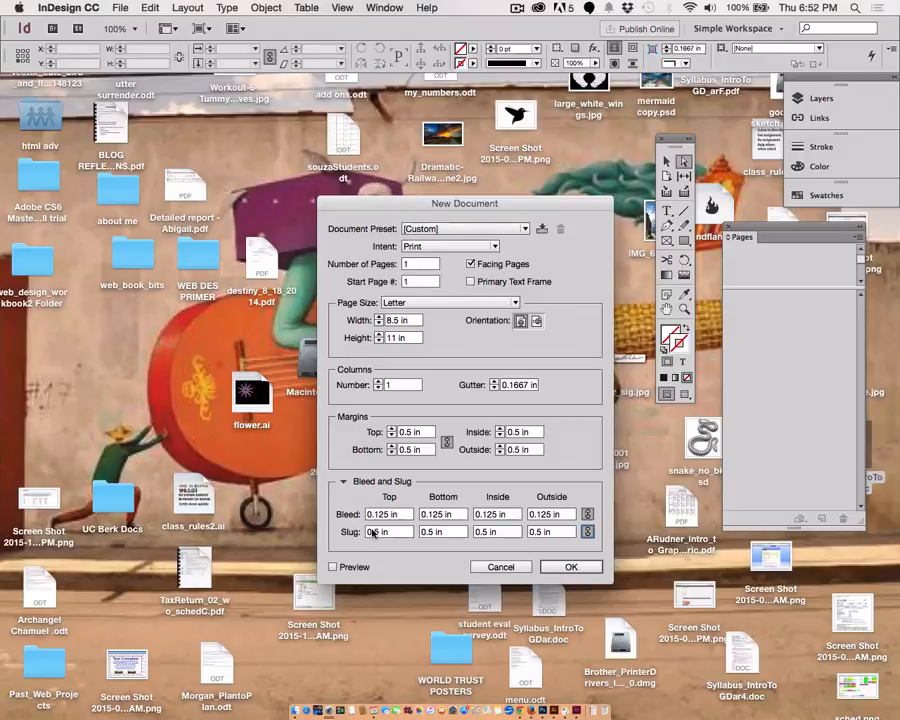
click(373, 533)
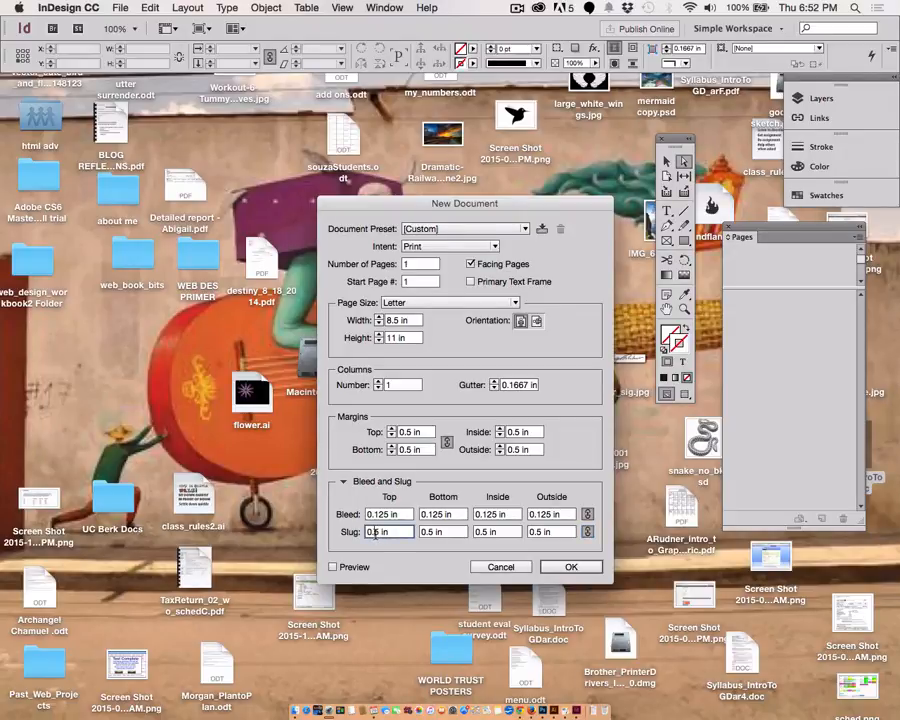
Unlink the slug values, set the top, inside and outside slug to 0.25 in, and create the document
click(588, 532)
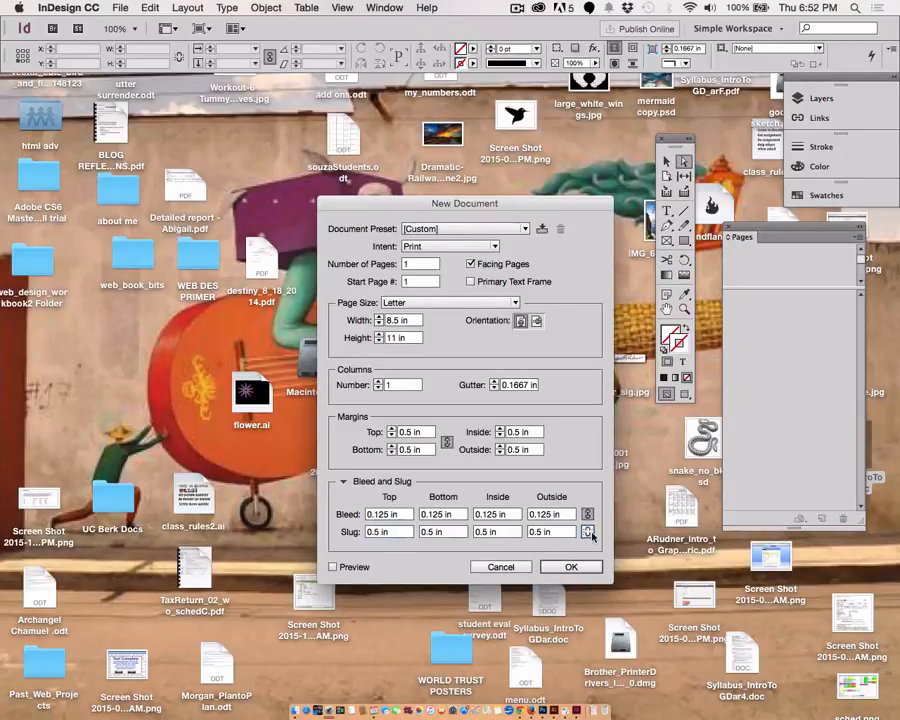
click(376, 532)
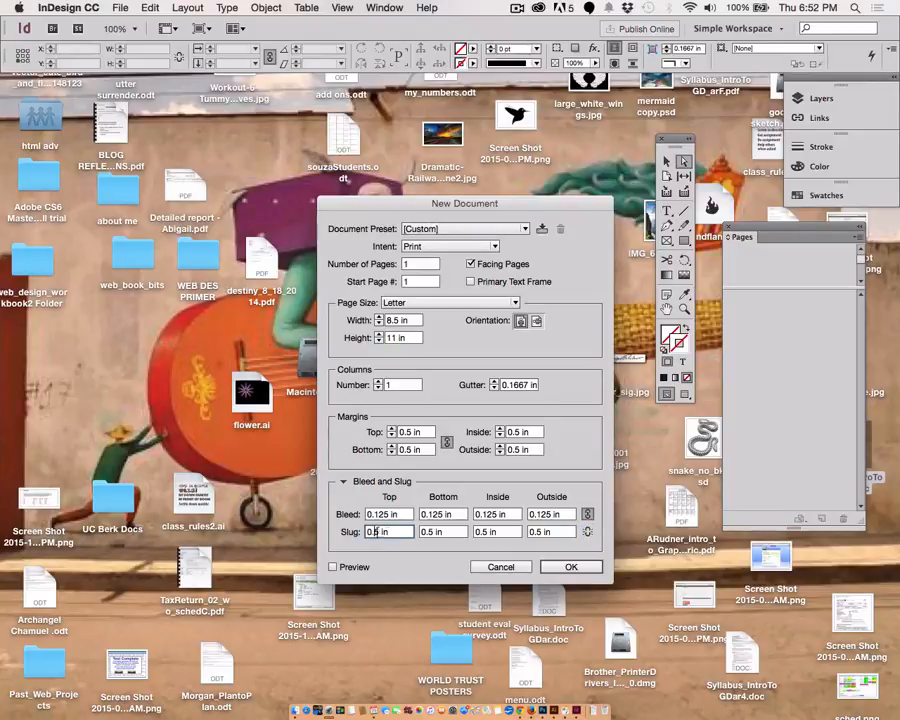
text(2)
click(481, 536)
text(2)
key(BackSpace)
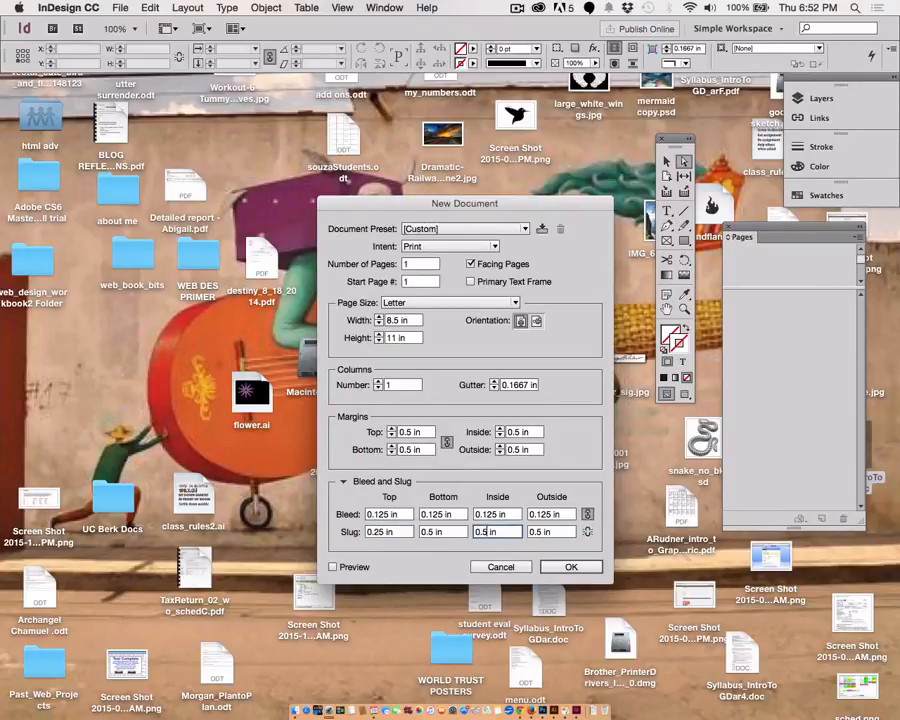
key(Right)
text(2)
click(539, 532)
text(2)
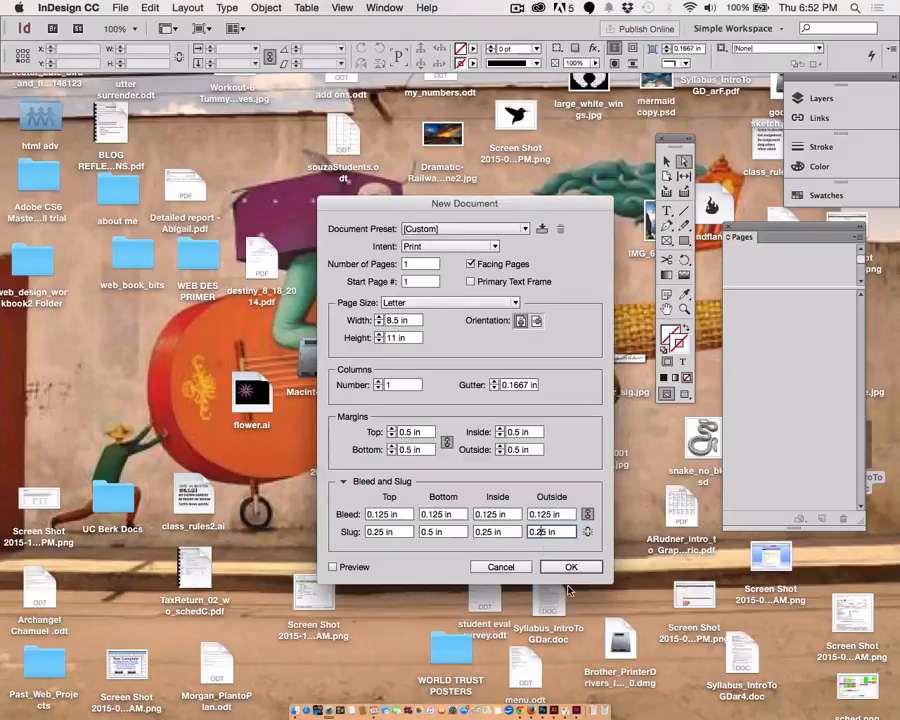
click(575, 568)
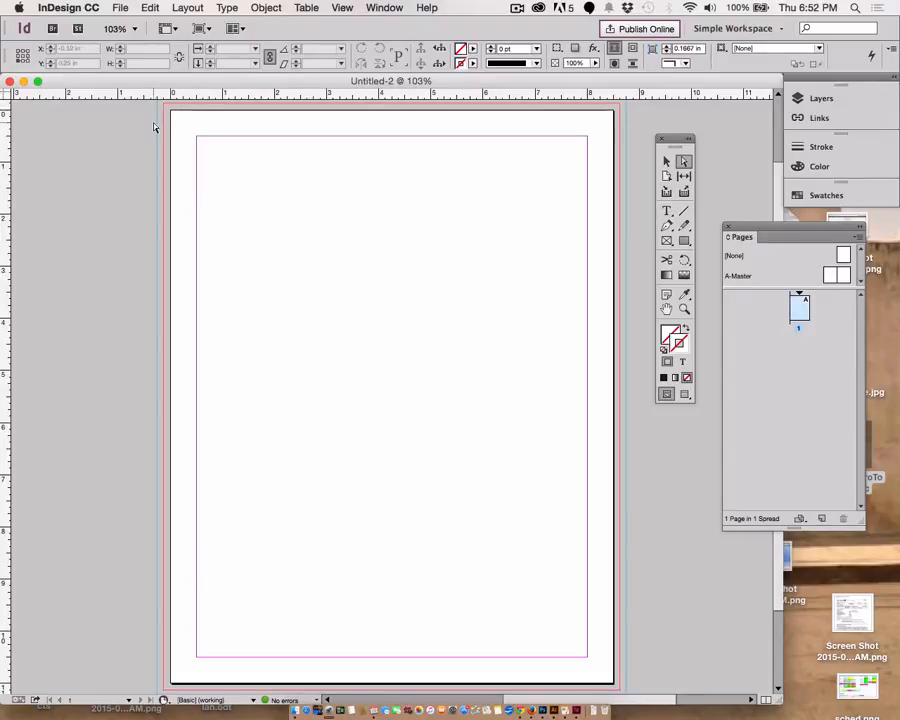
scroll(281, 270, down, 3)
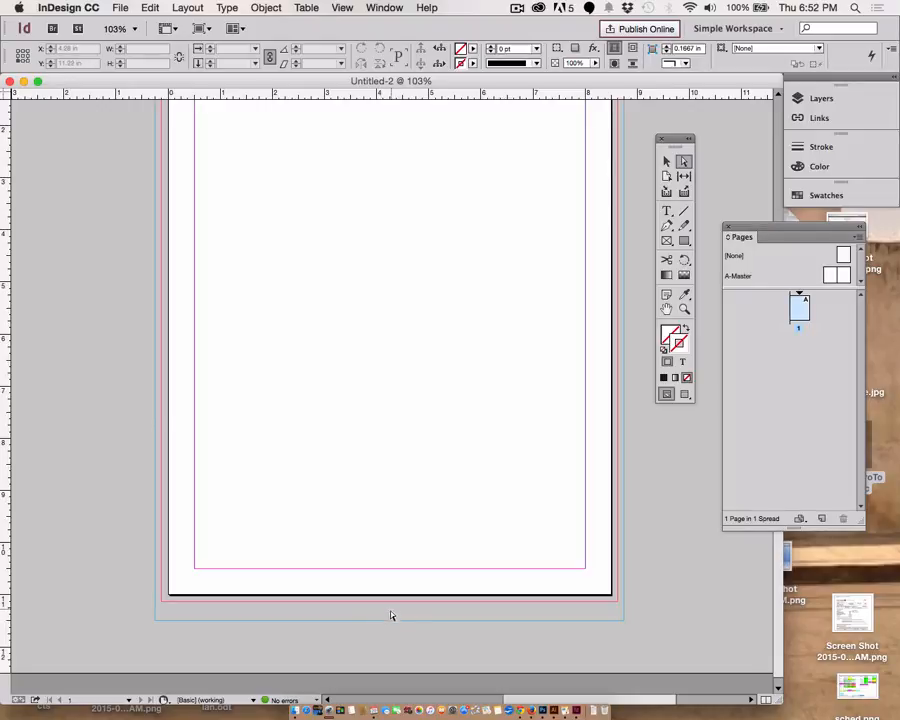
scroll(393, 619, down, 3)
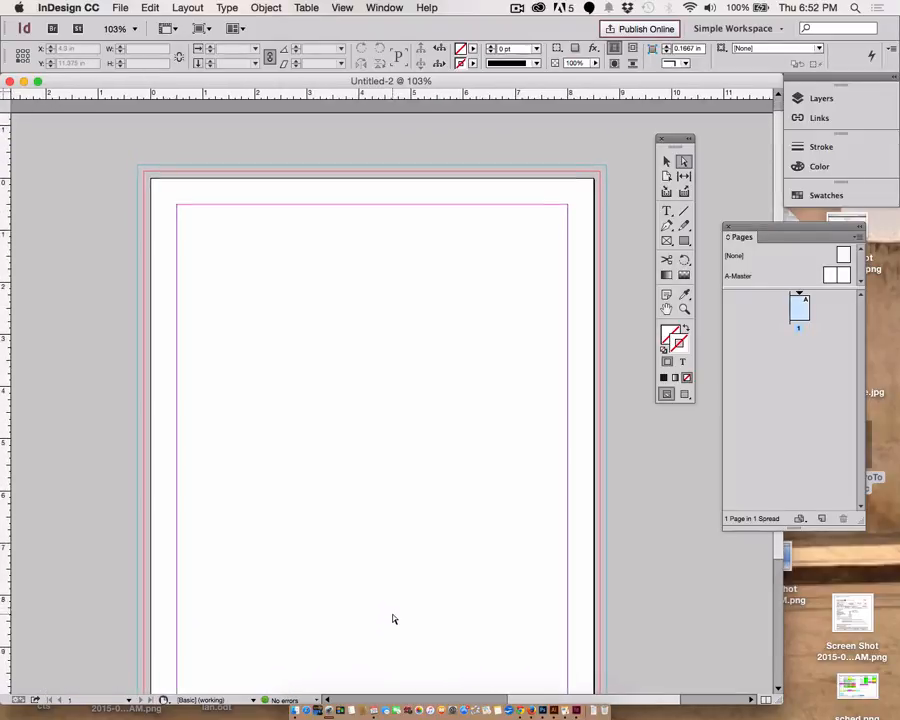
scroll(393, 619, left, 1)
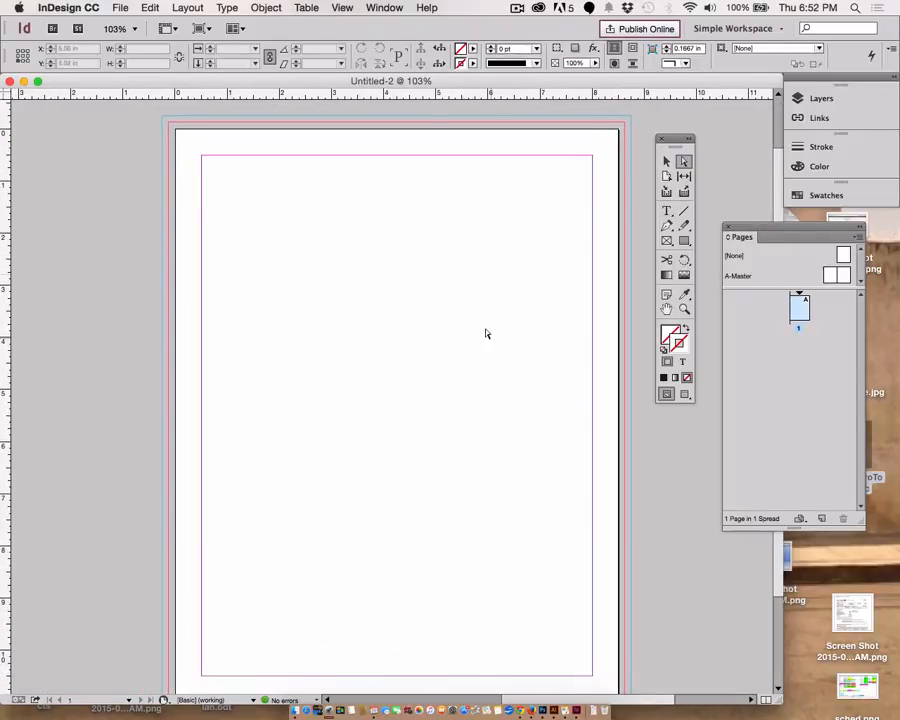
Hide the Tools panel and show it again
drag(374, 83, 401, 83)
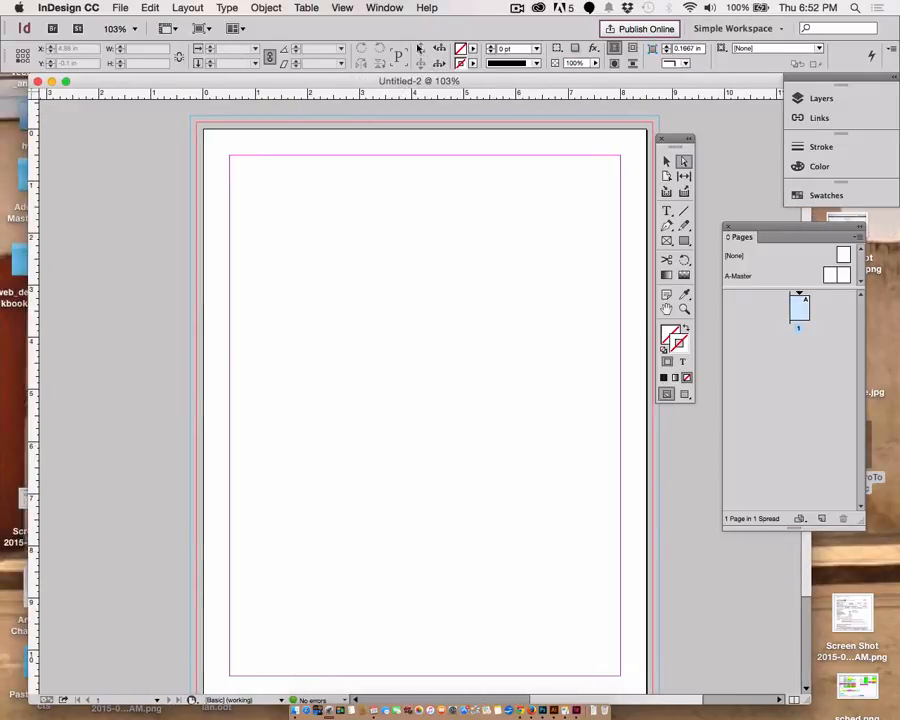
click(383, 8)
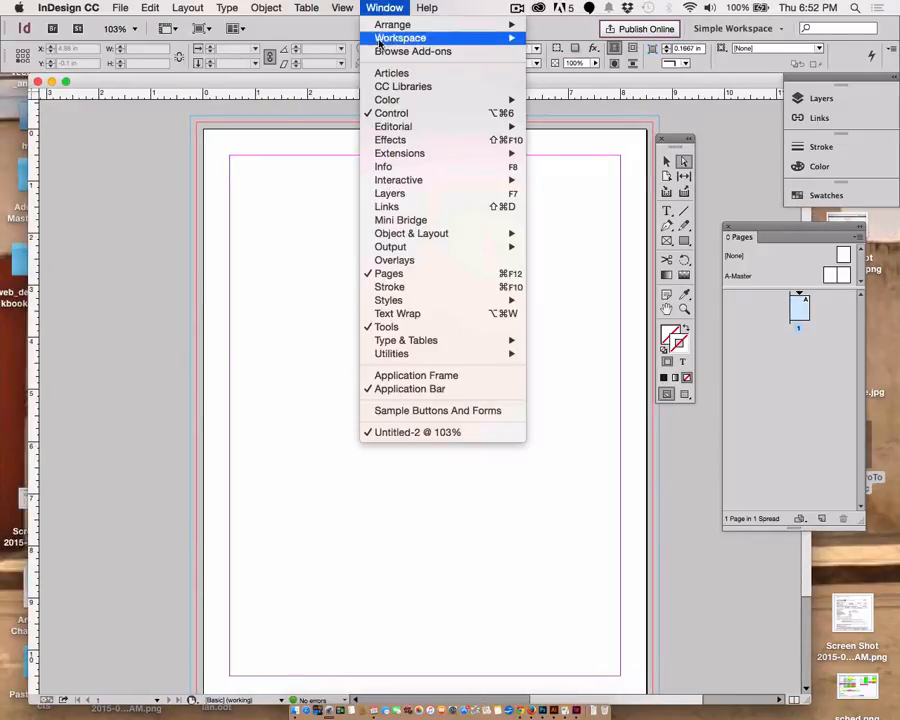
click(386, 330)
click(381, 8)
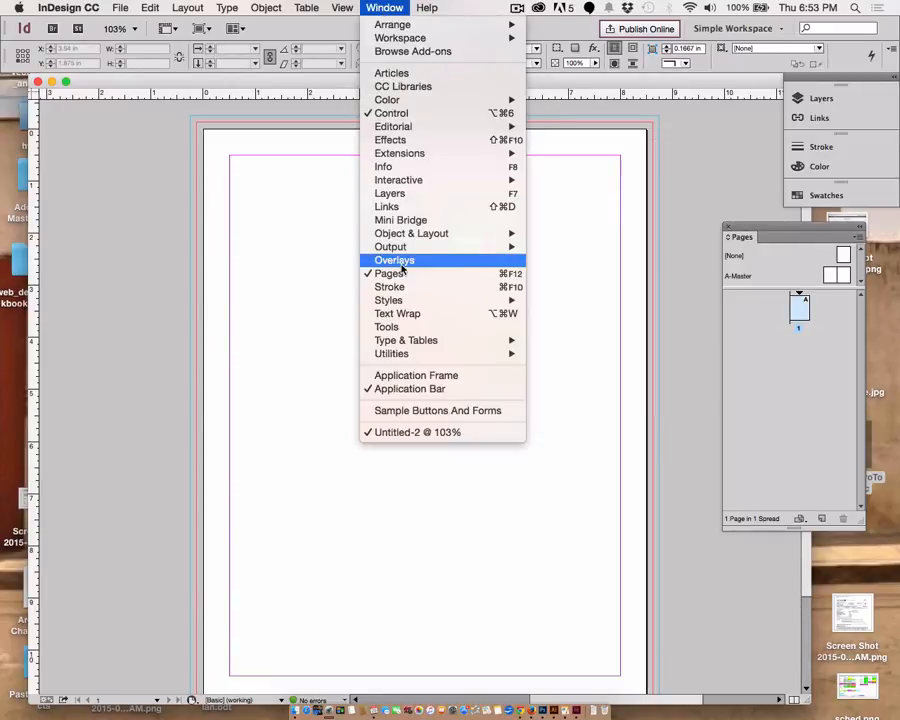
click(386, 328)
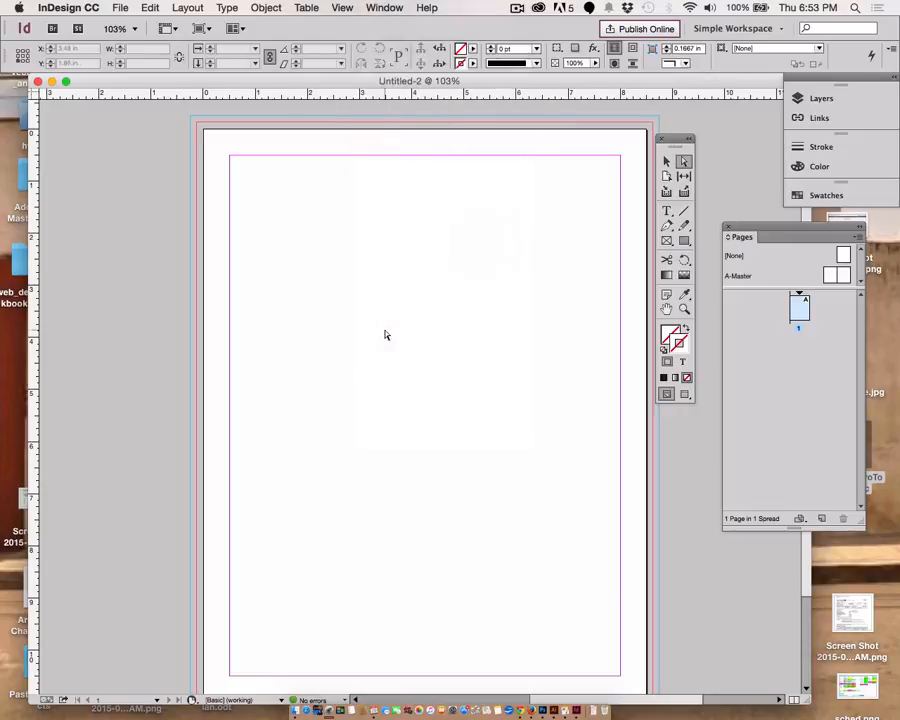
Place the floating Tools panel on the pasteboard beside the page's left edge and widen the document window
drag(676, 138, 83, 150)
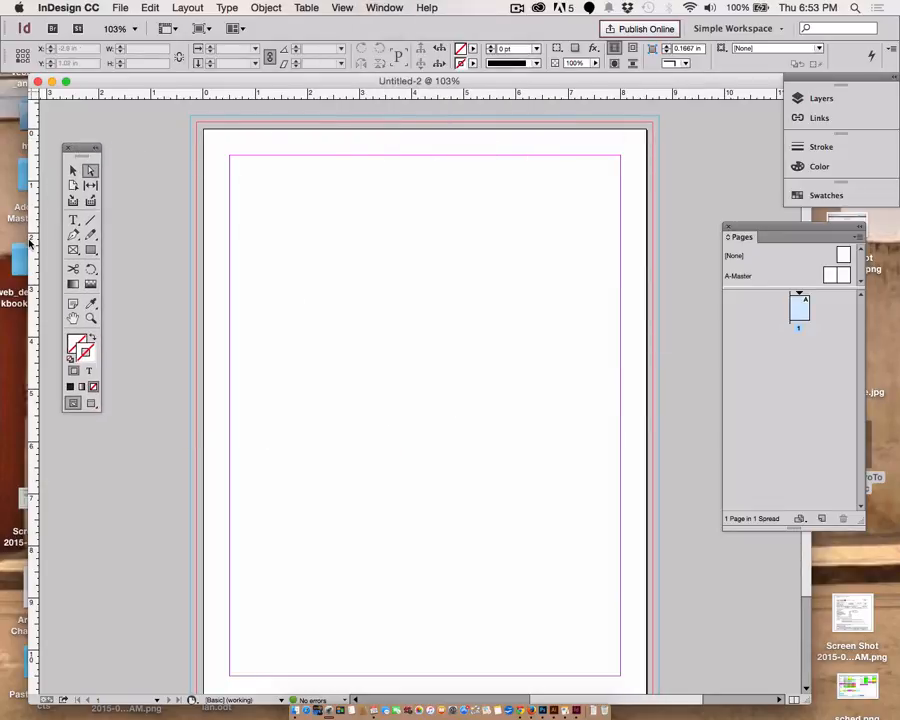
drag(27, 242, 3, 242)
drag(79, 147, 110, 149)
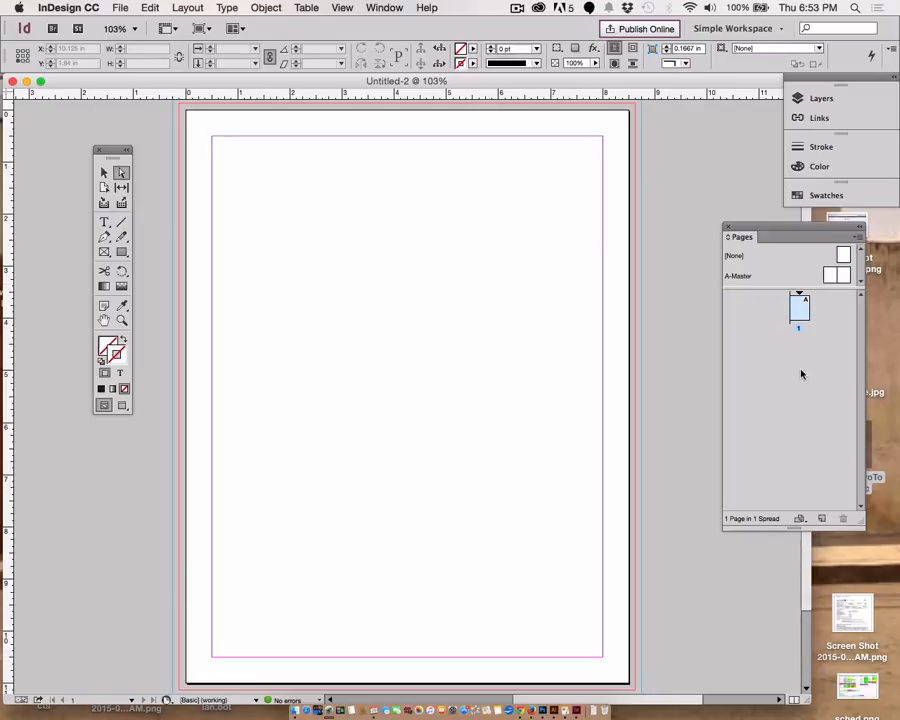
Add two pages to the document, and open page 1 followed by page 2
click(821, 520)
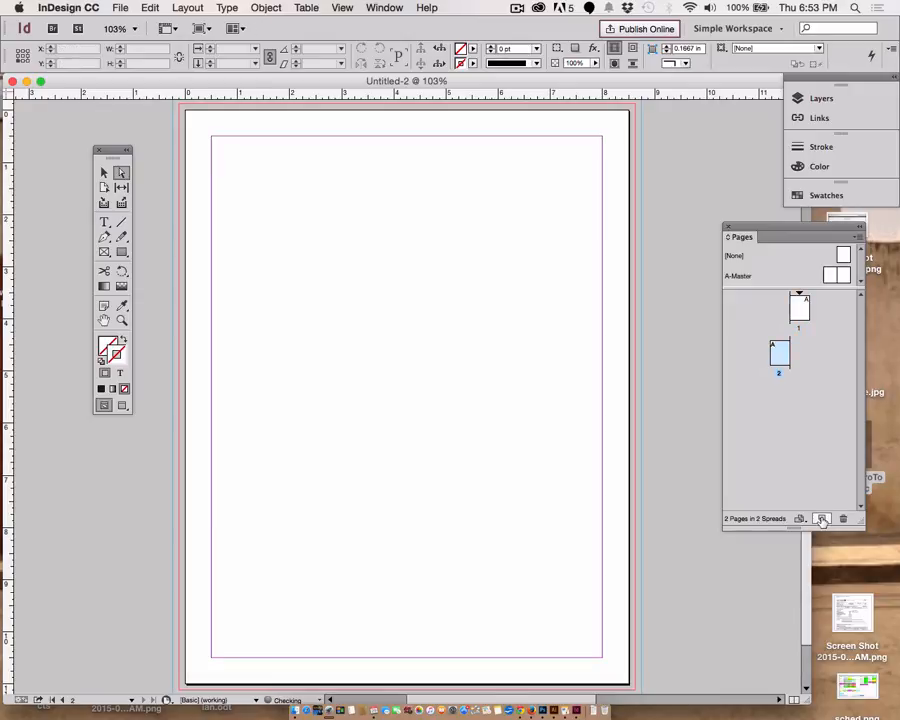
click(821, 520)
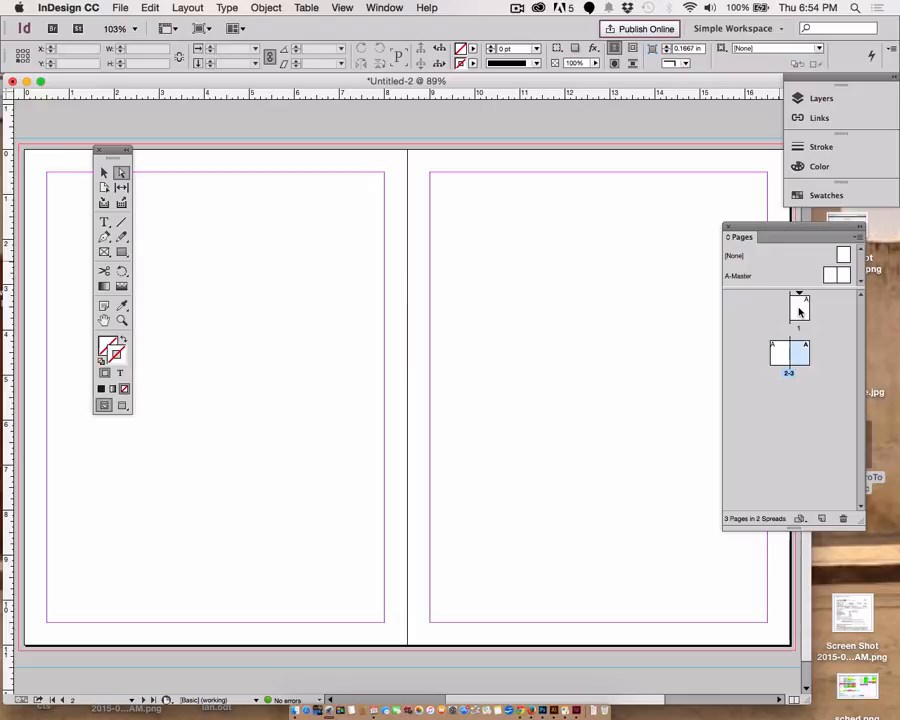
click(803, 305)
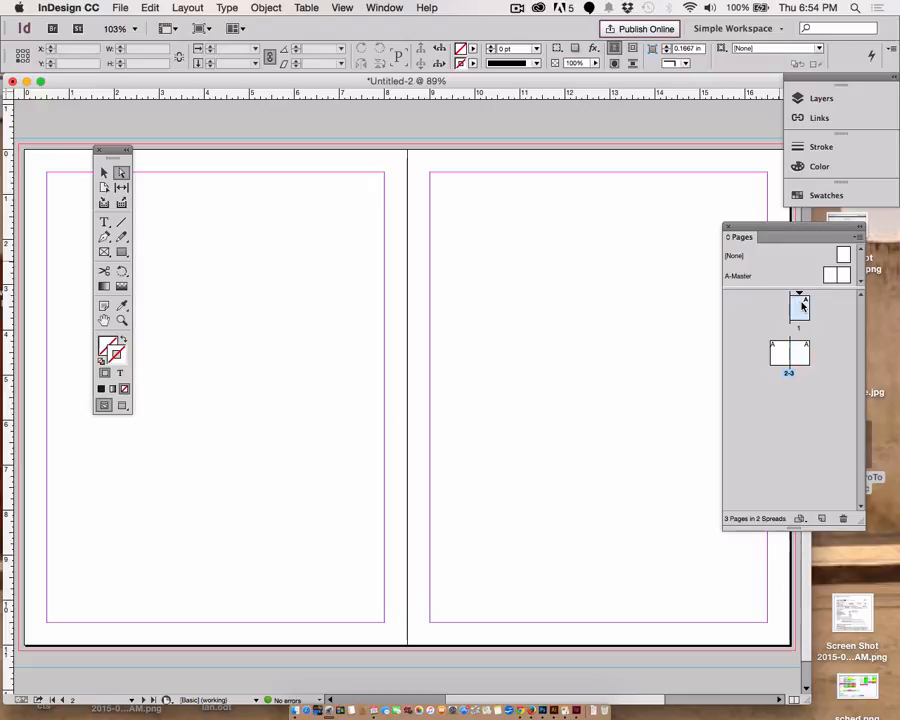
double_click(803, 305)
double_click(783, 355)
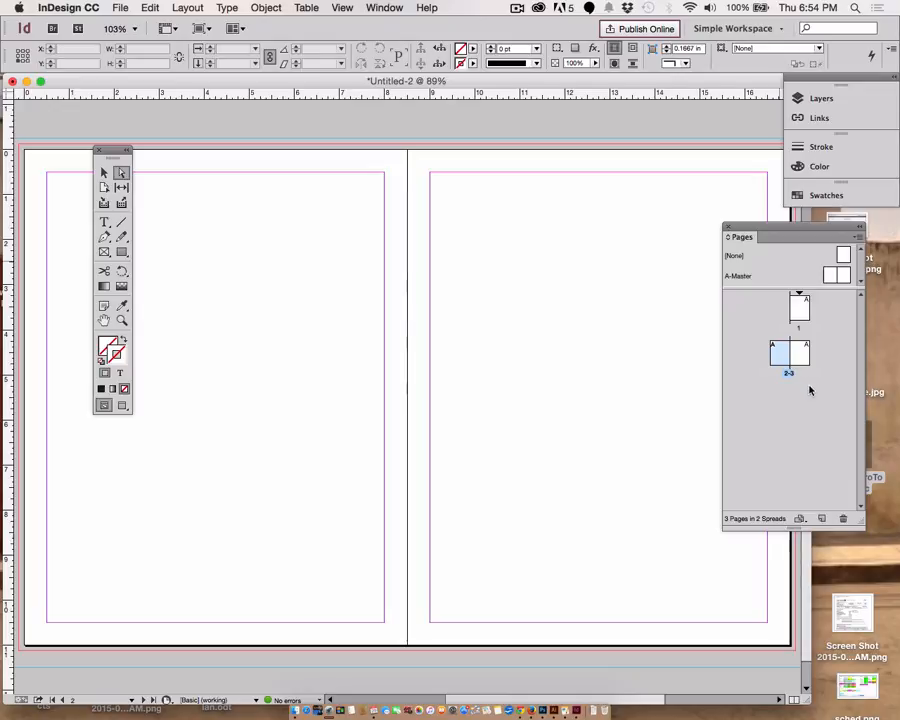
click(858, 239)
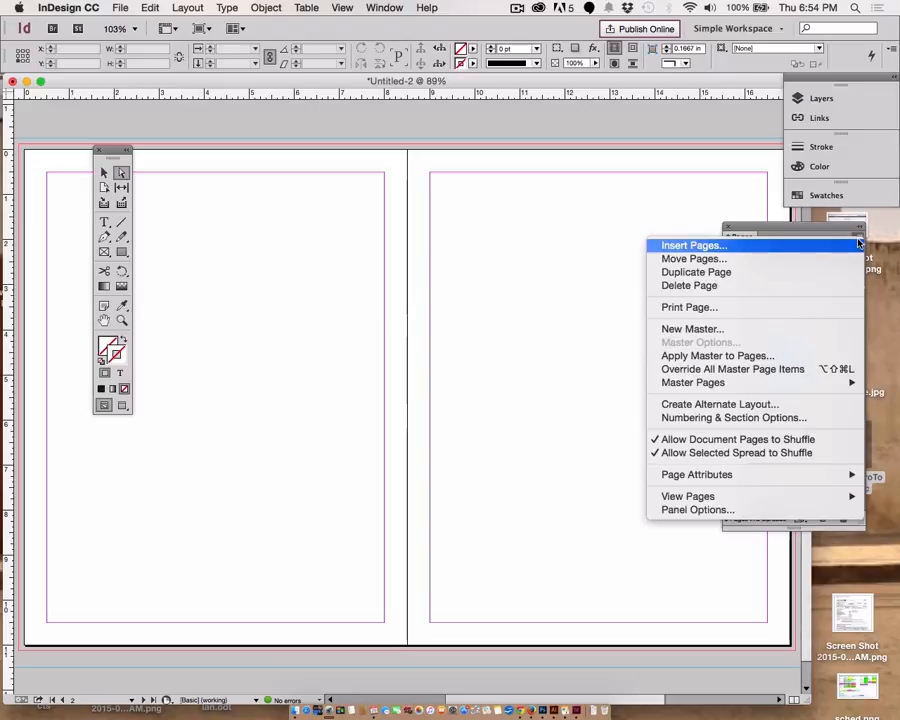
click(858, 245)
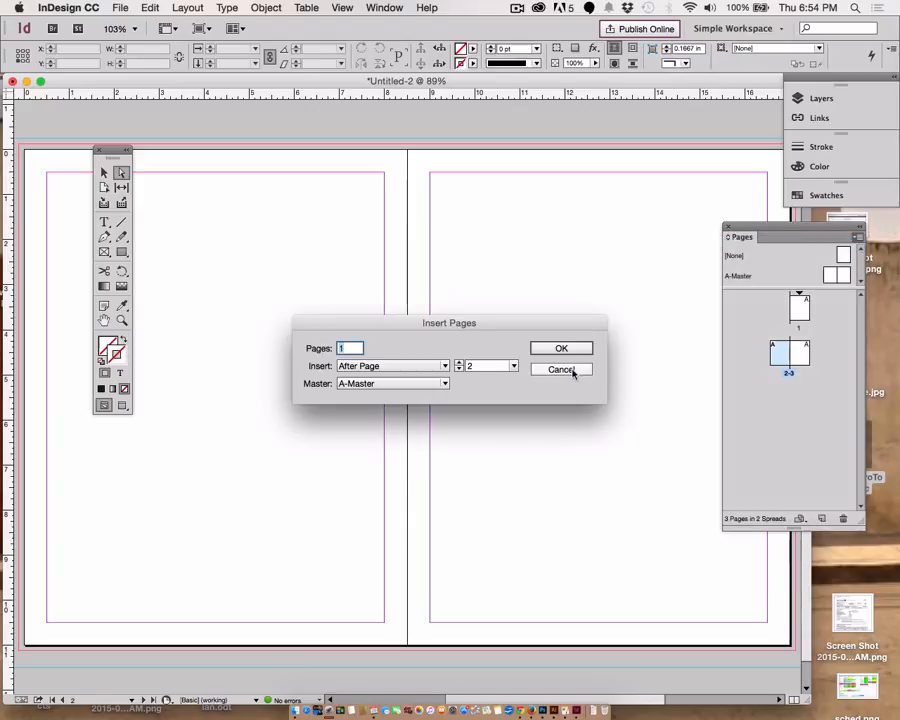
click(566, 370)
click(858, 240)
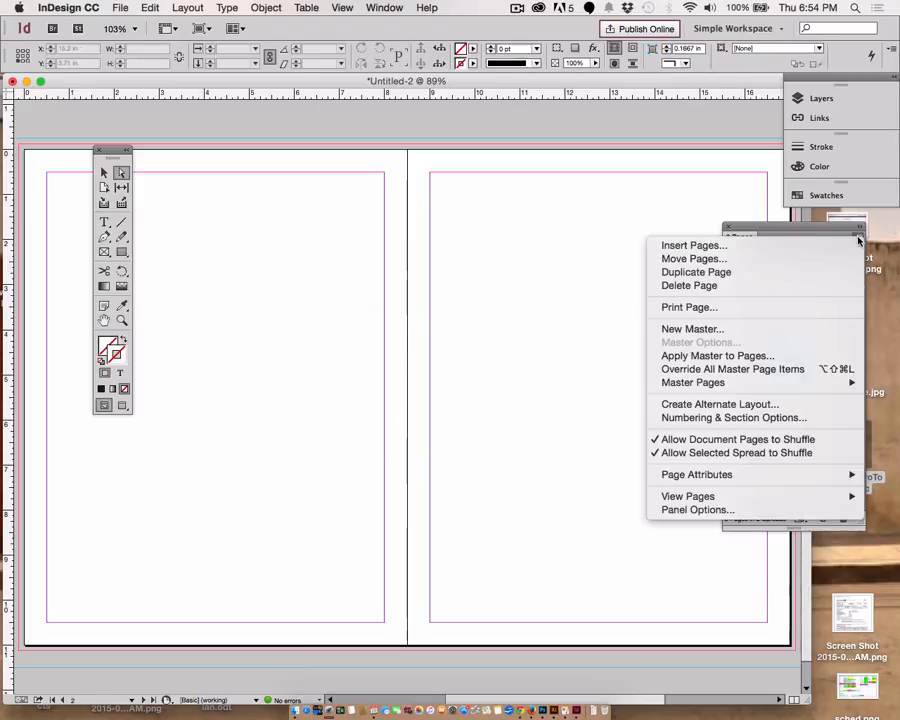
mouse_move(748, 480)
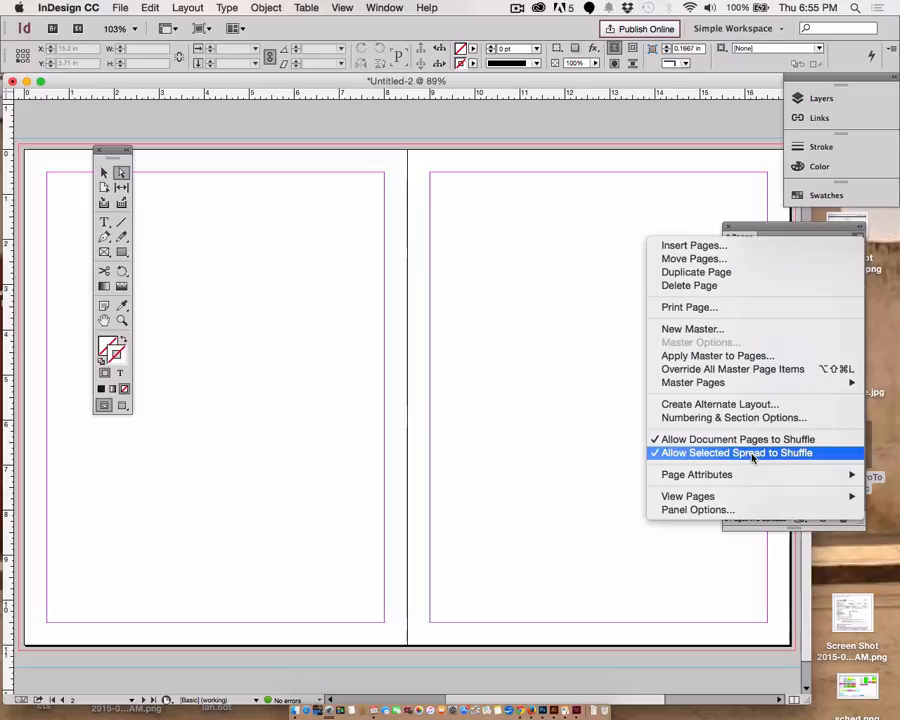
click(753, 234)
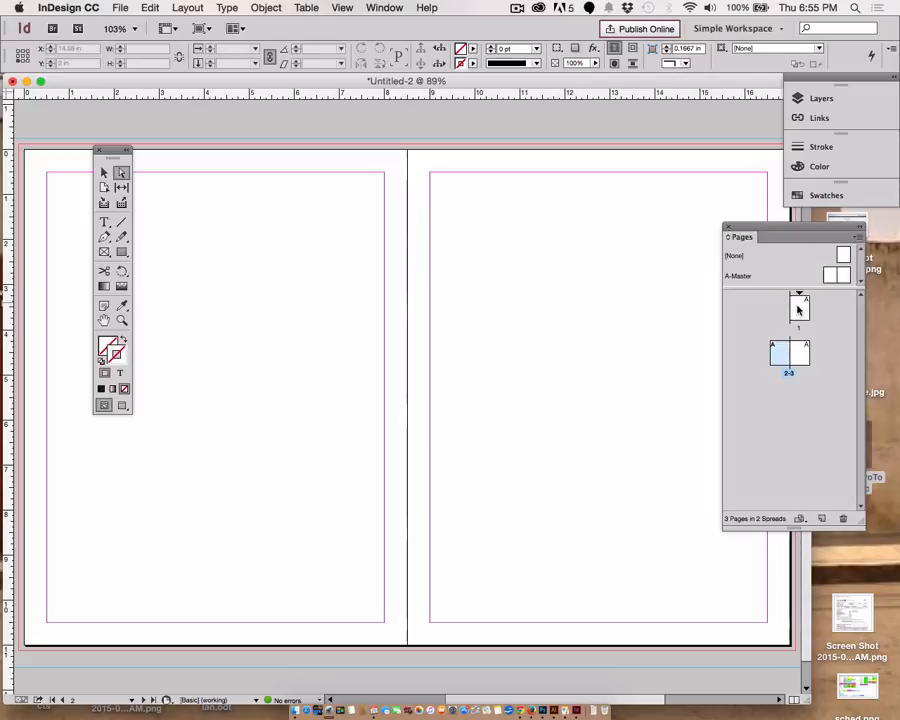
Turn off Allow Document Pages to Shuffle and join page 1 with pages 2-3 into a single three-page spread
mouse_move(797, 310)
mouse_down()
mouse_move(813, 317)
mouse_move(823, 356)
mouse_move(815, 366)
mouse_move(798, 302)
mouse_move(767, 362)
mouse_move(796, 338)
mouse_move(805, 312)
mouse_up()
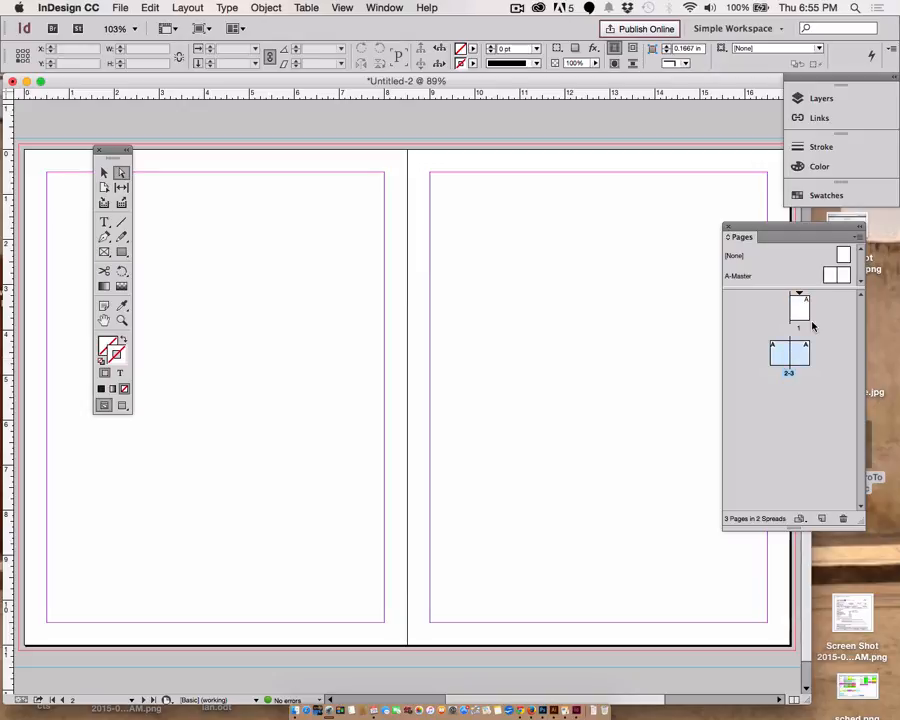
click(859, 237)
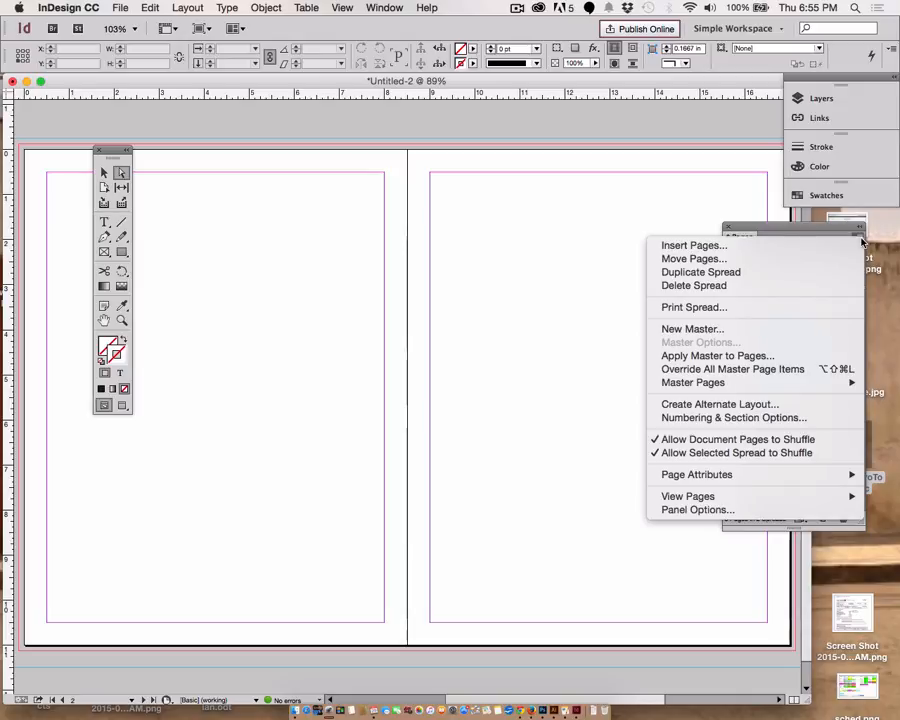
click(772, 442)
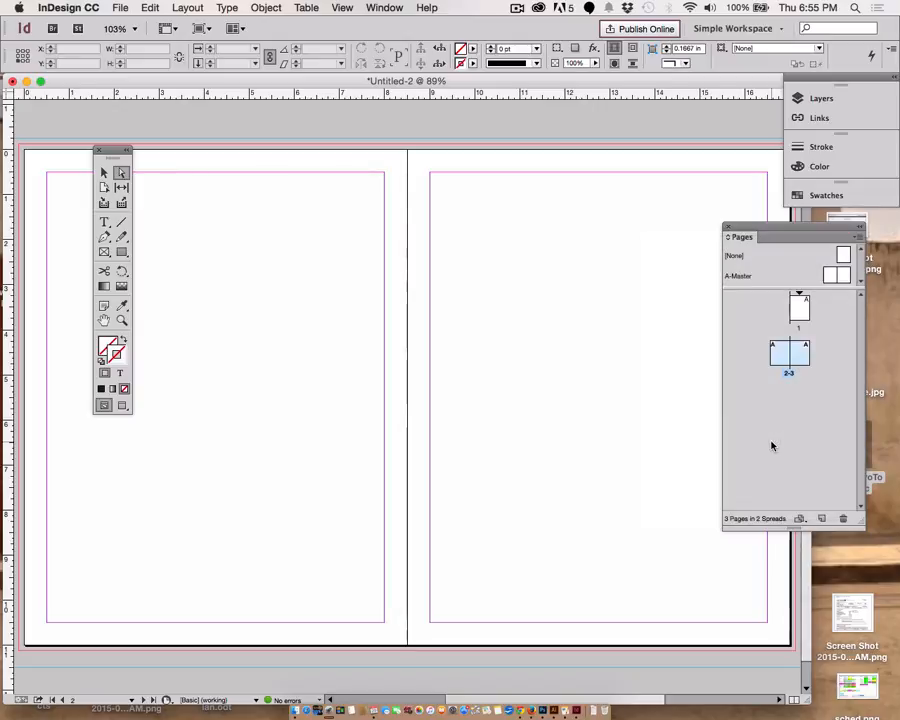
drag(799, 305, 811, 357)
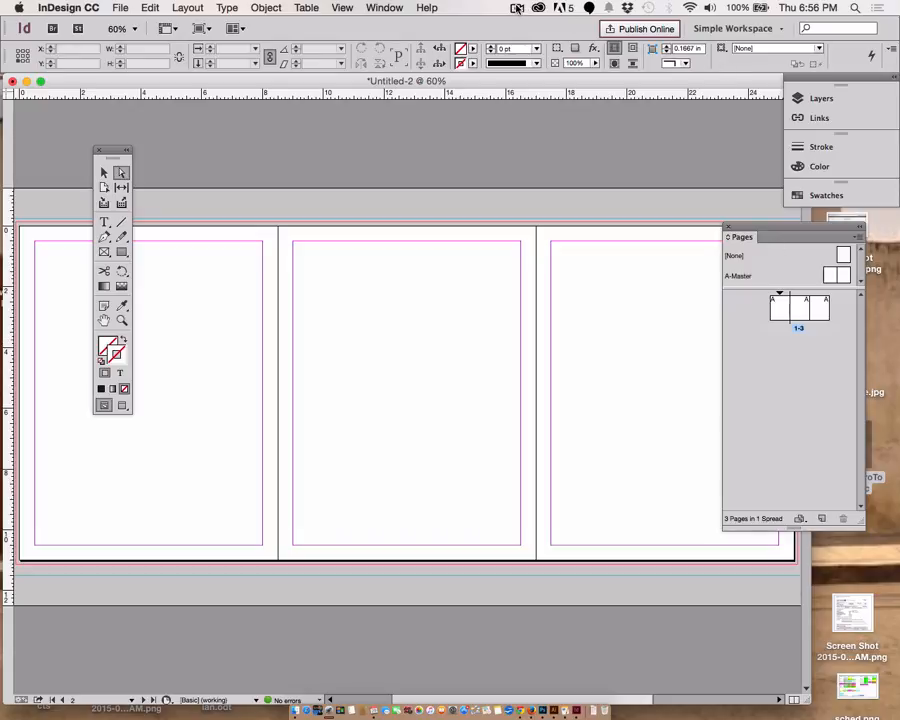
click(517, 7)
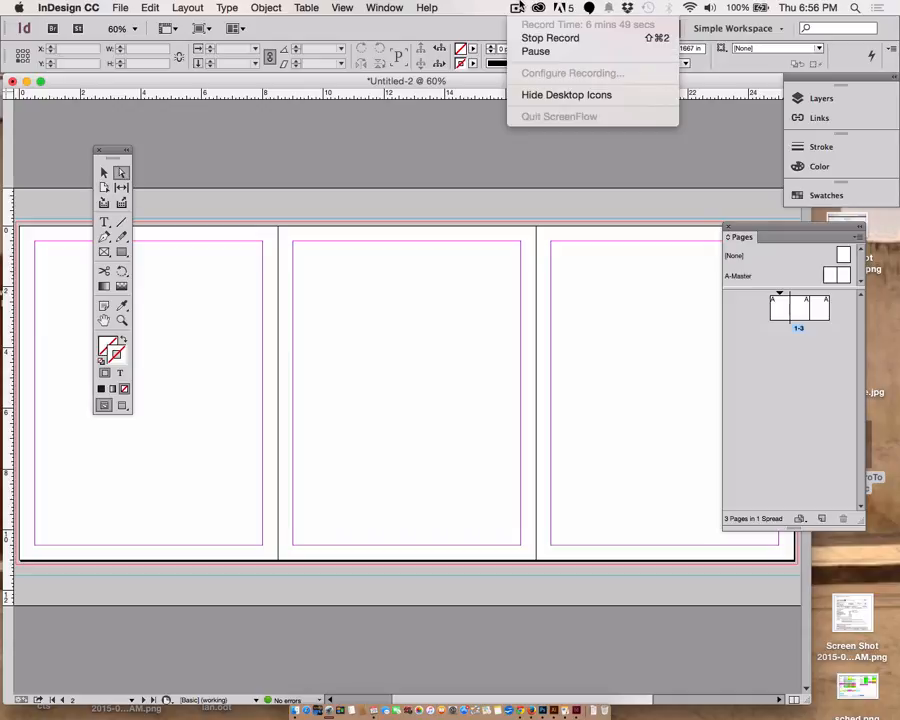